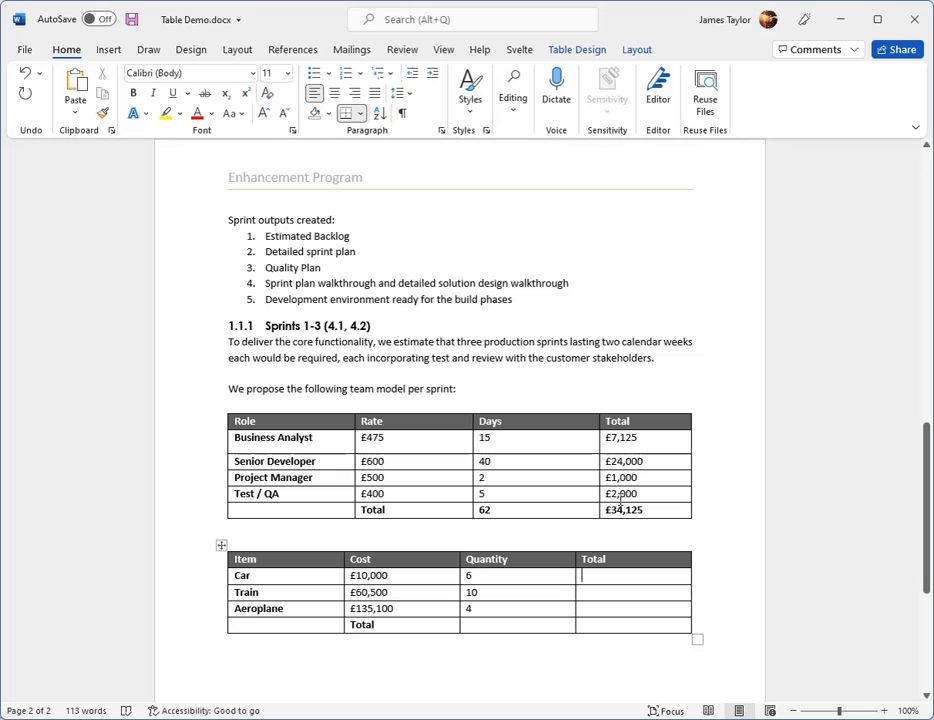
Step: Set the Business Analyst's days to 20 and update that row's Total field
left_click(505, 440)
key("BackSpace")
key("BackSpace")
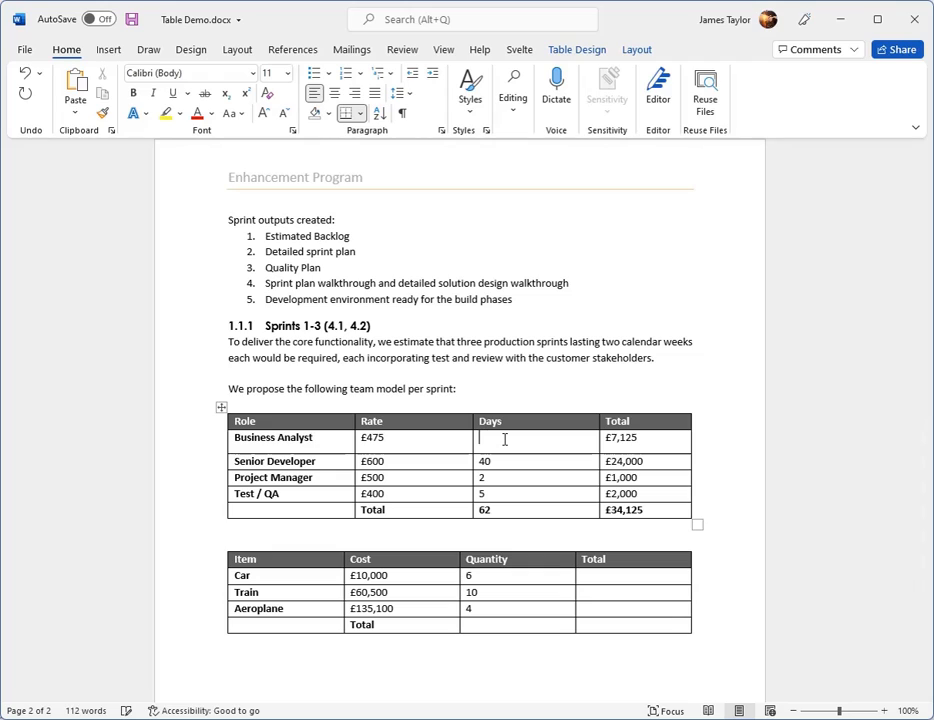
type("20")
left_click(617, 437)
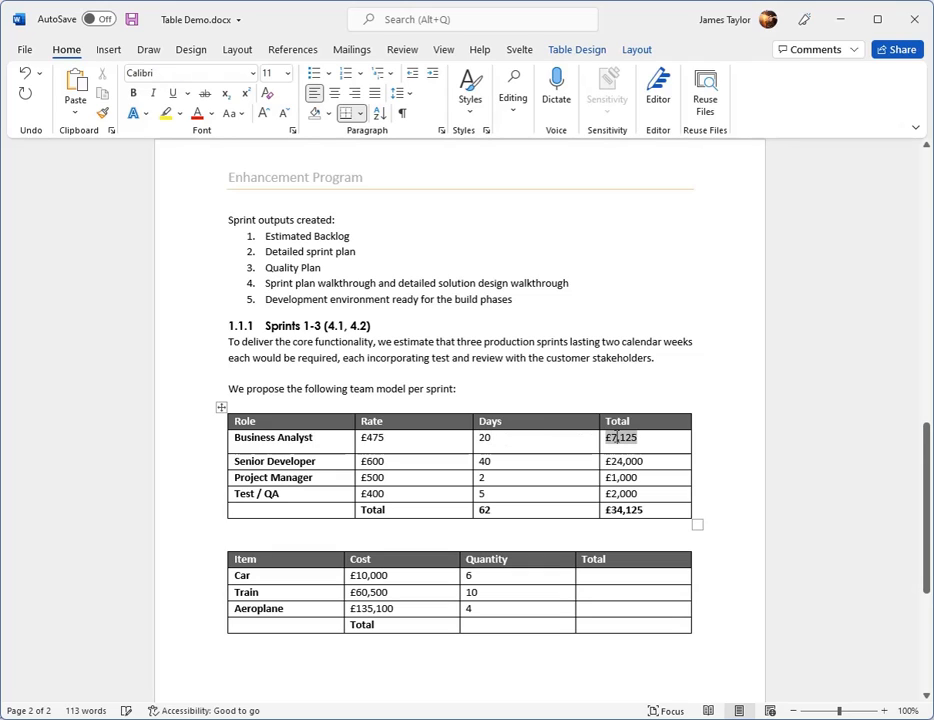
key("F9")
Step: Update the cost total and days total fields in the bottom row of the team model table
left_click(620, 512)
key("F9")
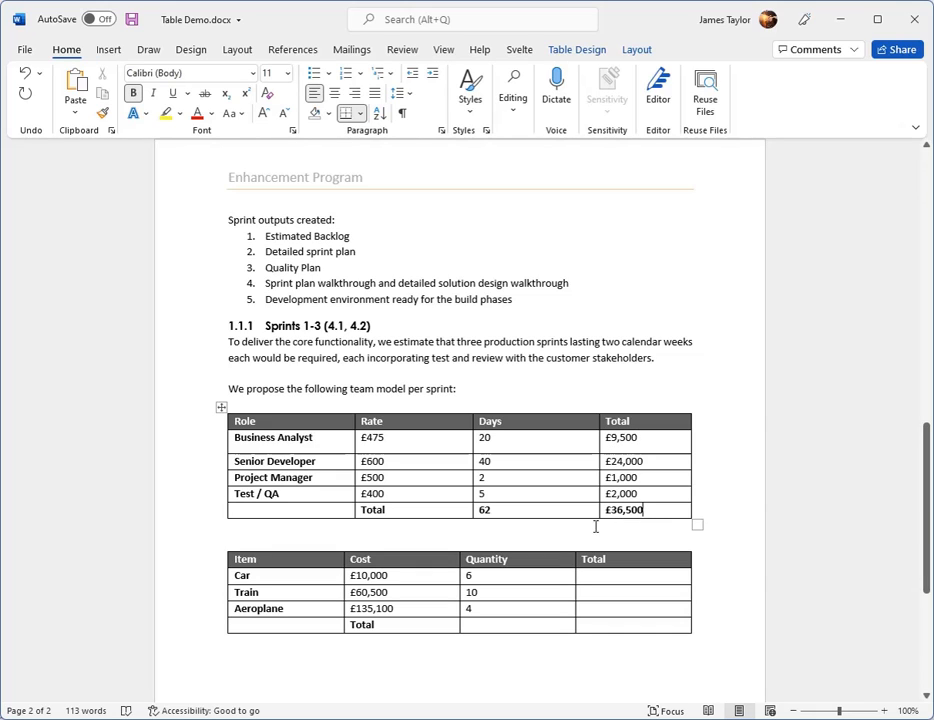
left_click(494, 512)
key("F9")
Step: Set the Senior Developer's days to 10 and update all fields of the team model table at once
double_click(483, 461)
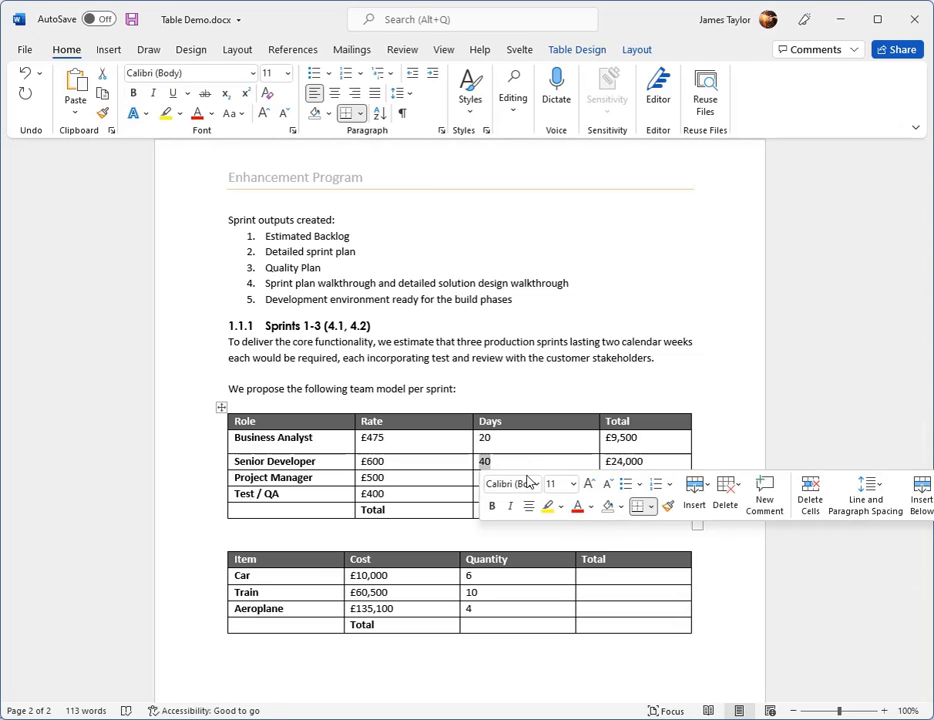
type("10")
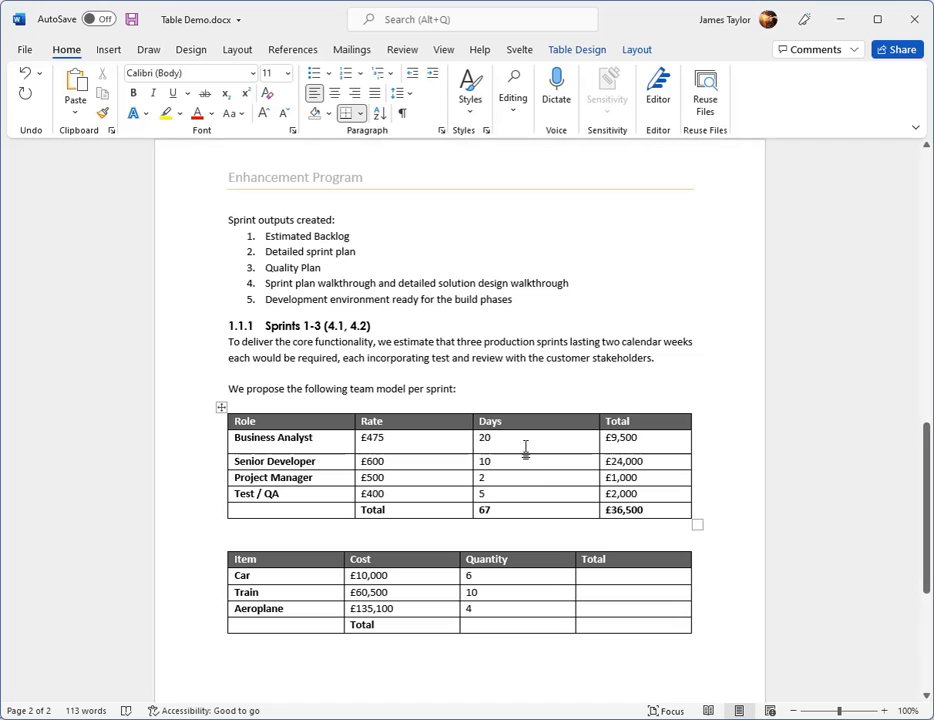
left_click(222, 407)
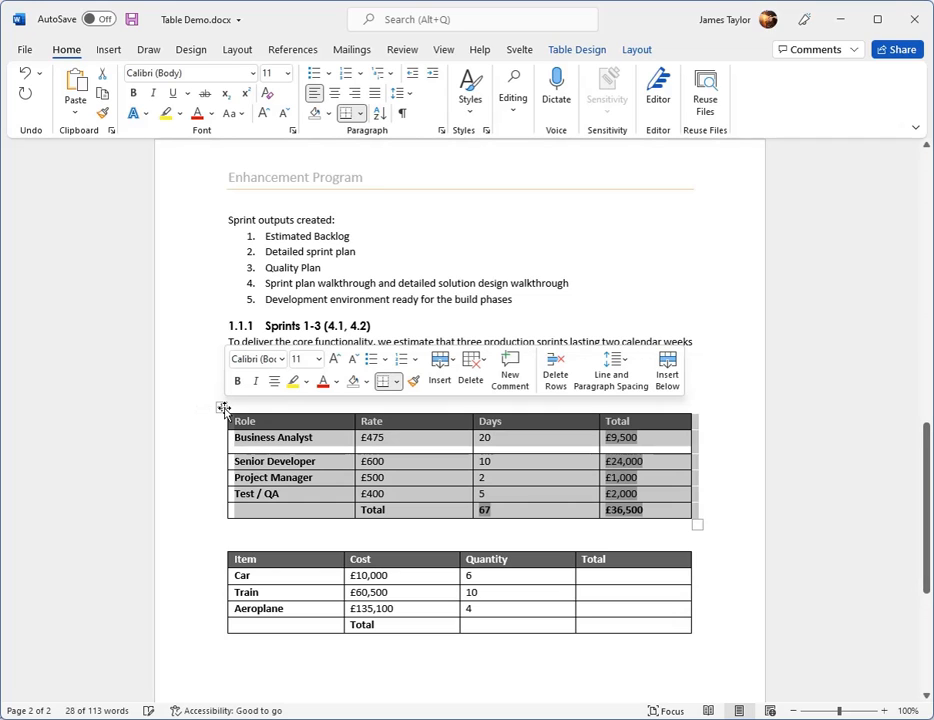
key("F9")
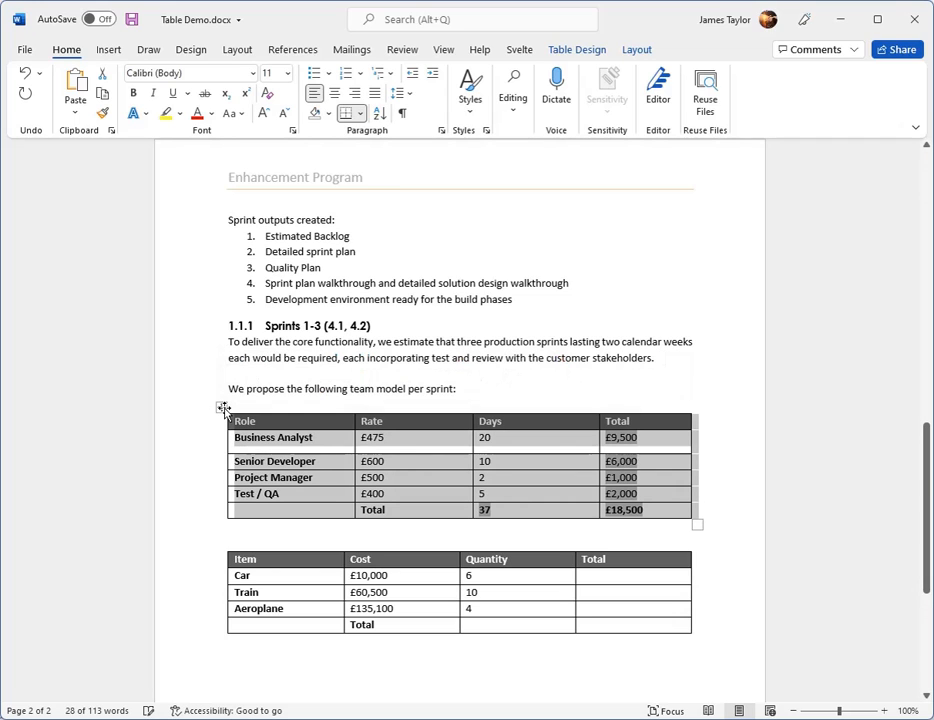
left_click(552, 448)
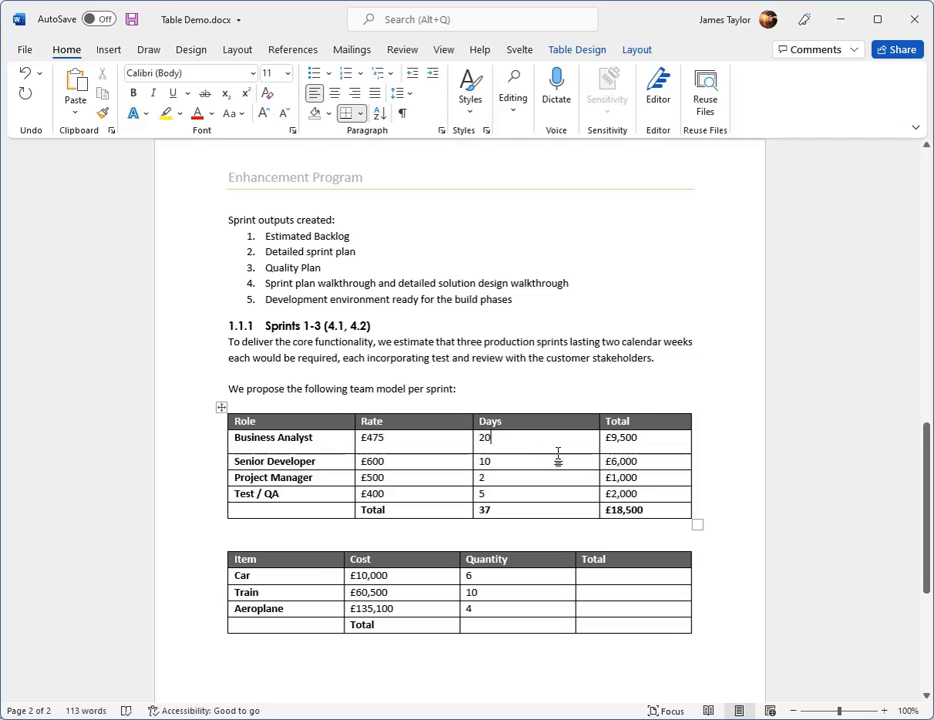
right_click(626, 438)
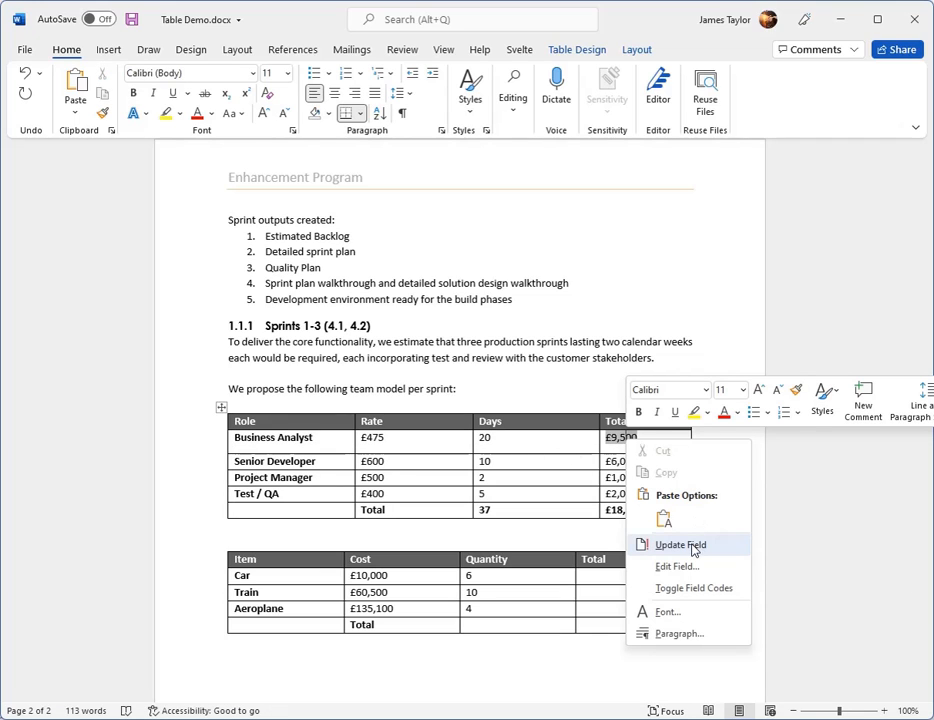
key("Escape")
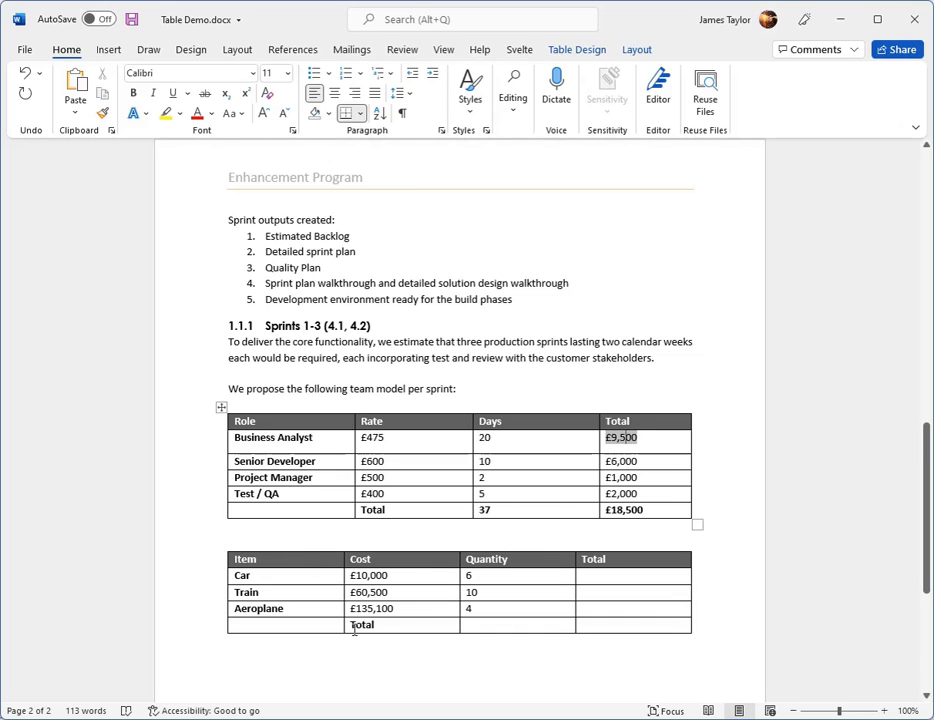
Step: Insert the formula =Product(LEFT) with number format £#,### in the Car row's Total cell
left_click(586, 578)
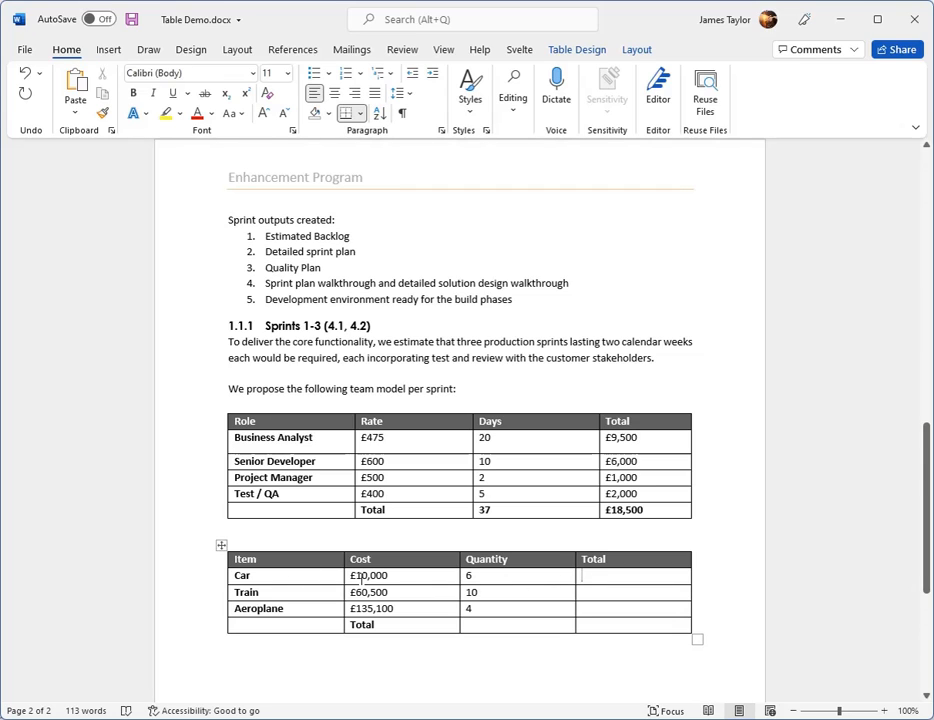
left_click(630, 52)
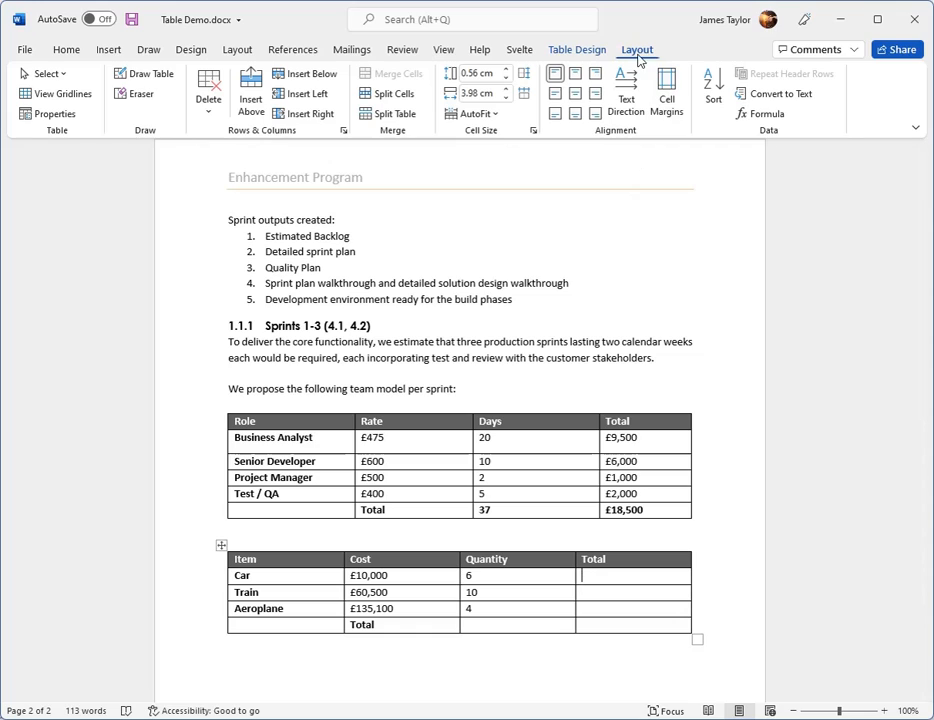
left_click(745, 116)
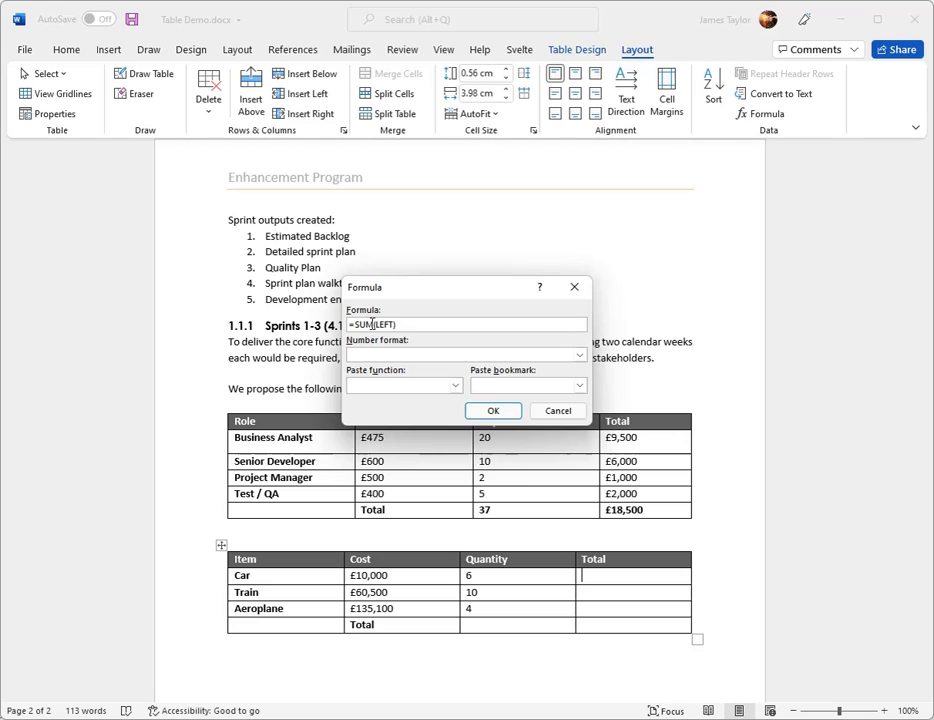
left_click_drag(373, 324, 361, 324)
type("Product")
left_click(388, 352)
type("£#,###")
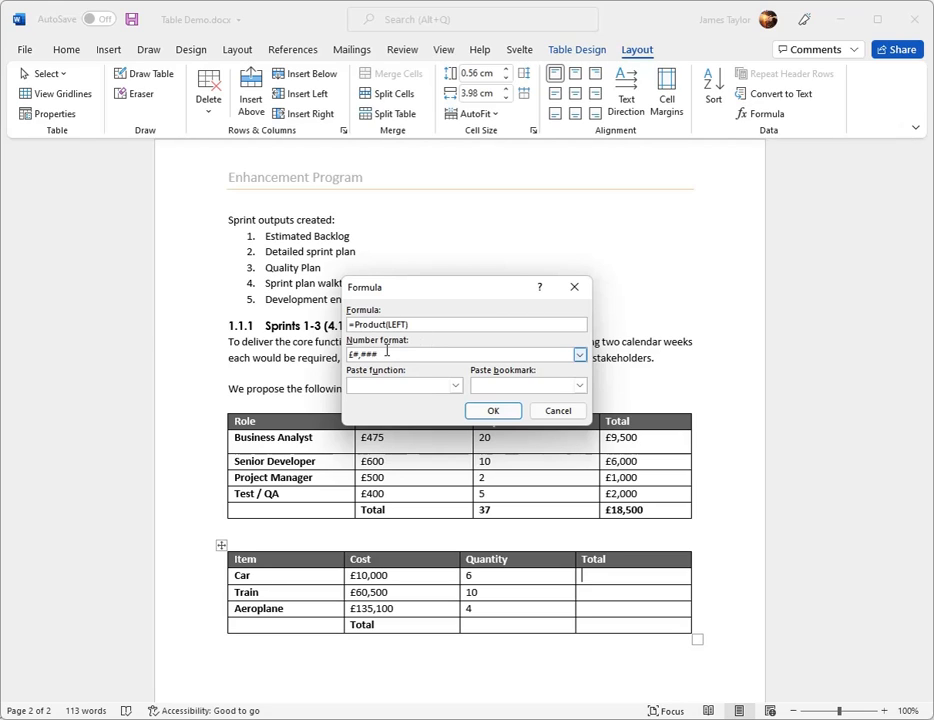
left_click(496, 414)
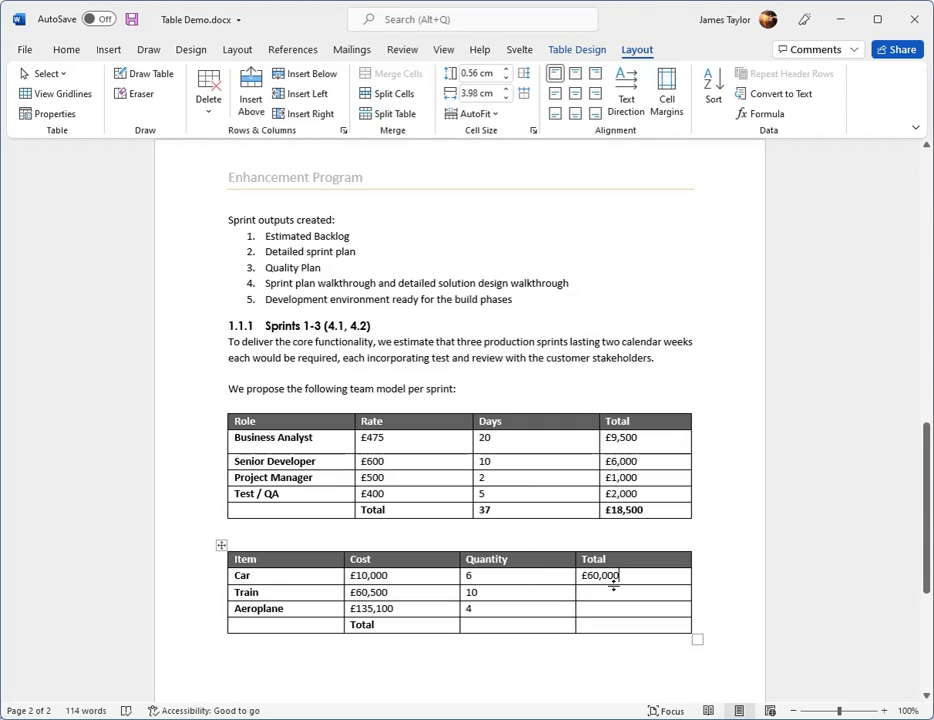
Step: Set the Car quantity to 5 and update the Car row's Total field
left_click(486, 581)
key("BackSpace")
type("5")
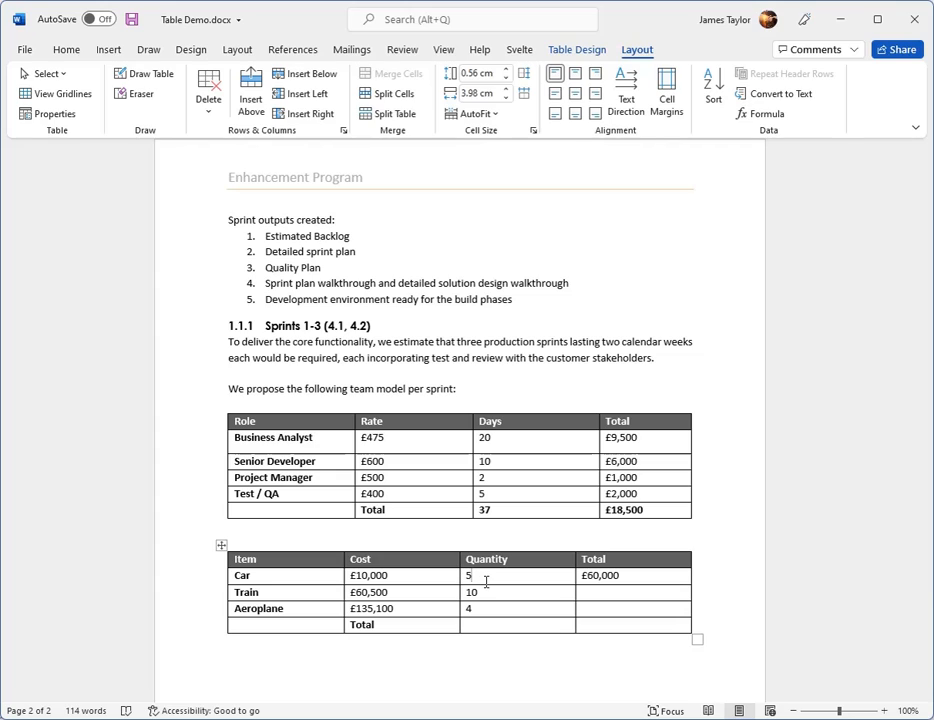
left_click(602, 573)
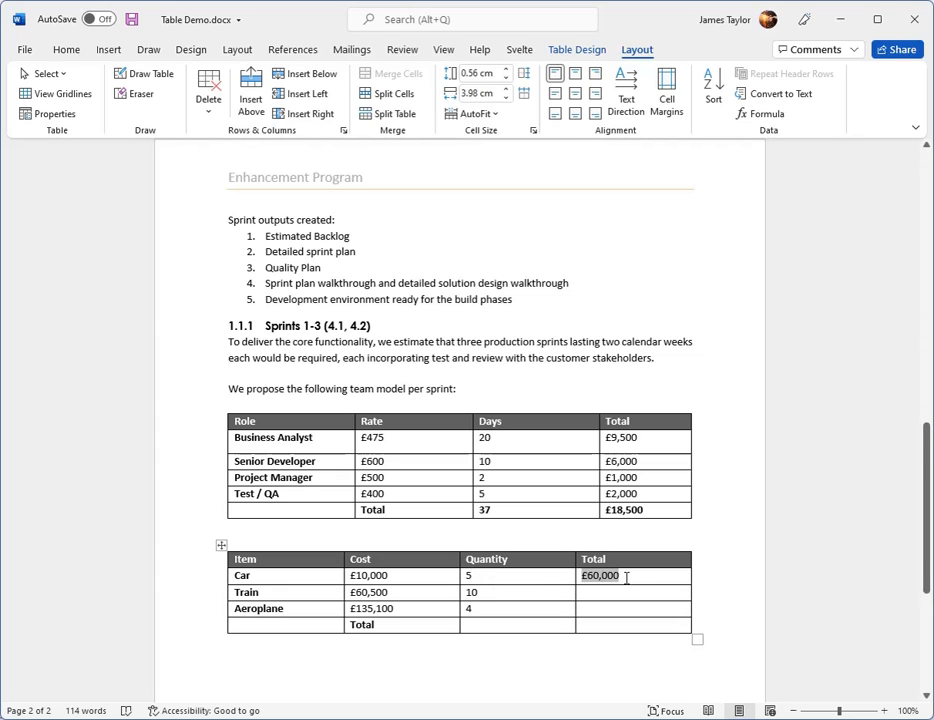
key("F9")
Step: Insert the formula =Product(Left) in the Train row's Total cell without a number format
left_click(605, 592)
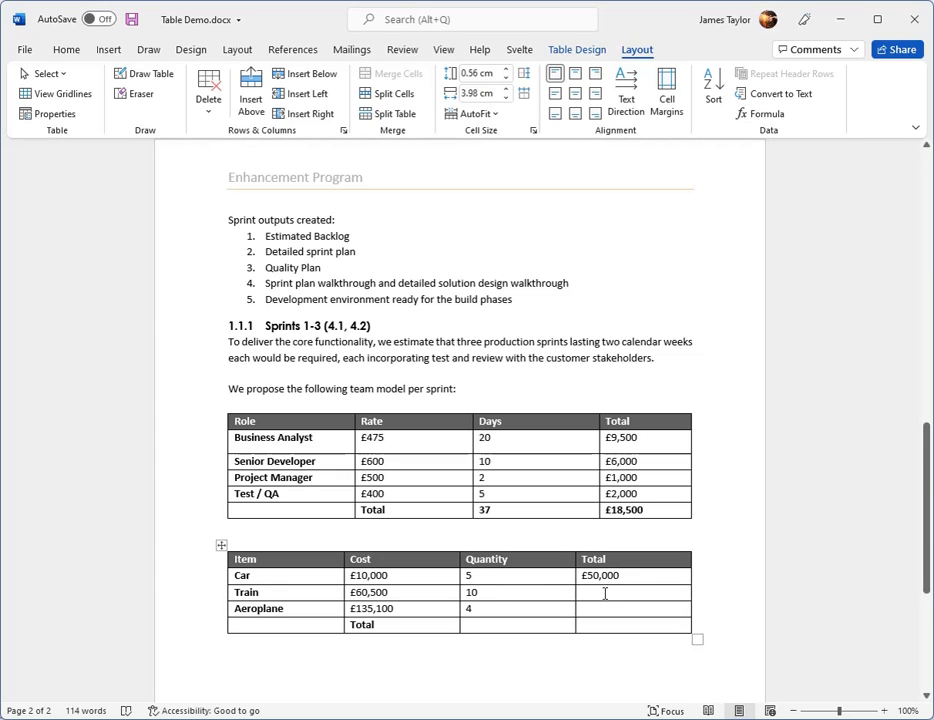
left_click(762, 115)
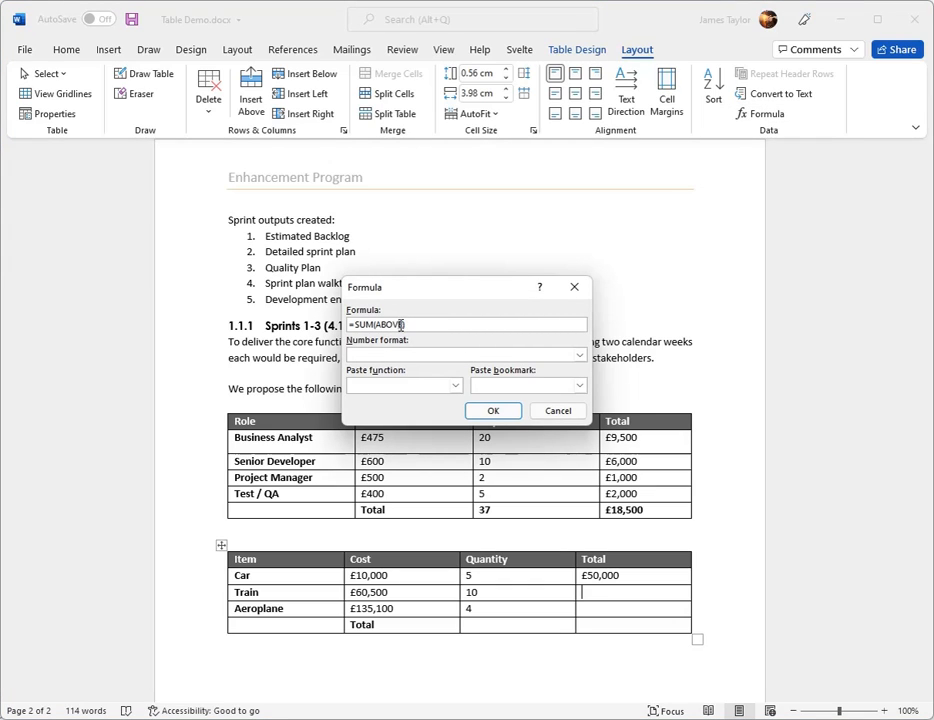
left_click_drag(402, 325, 356, 325)
type("Product")
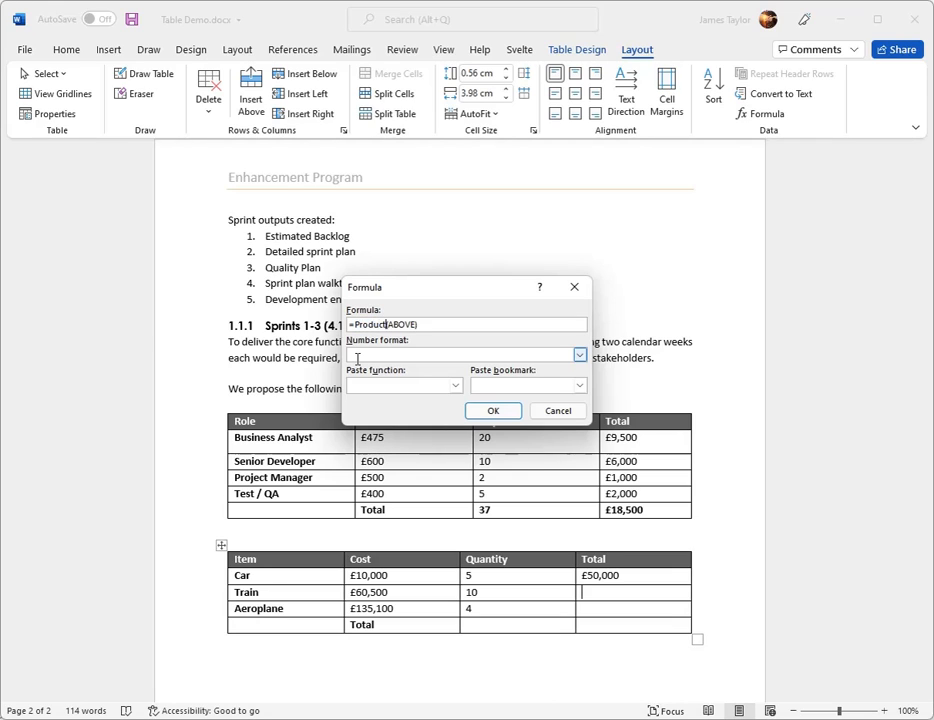
key("Delete")
key("Delete")
key("Delete")
key("Delete")
type("Left")
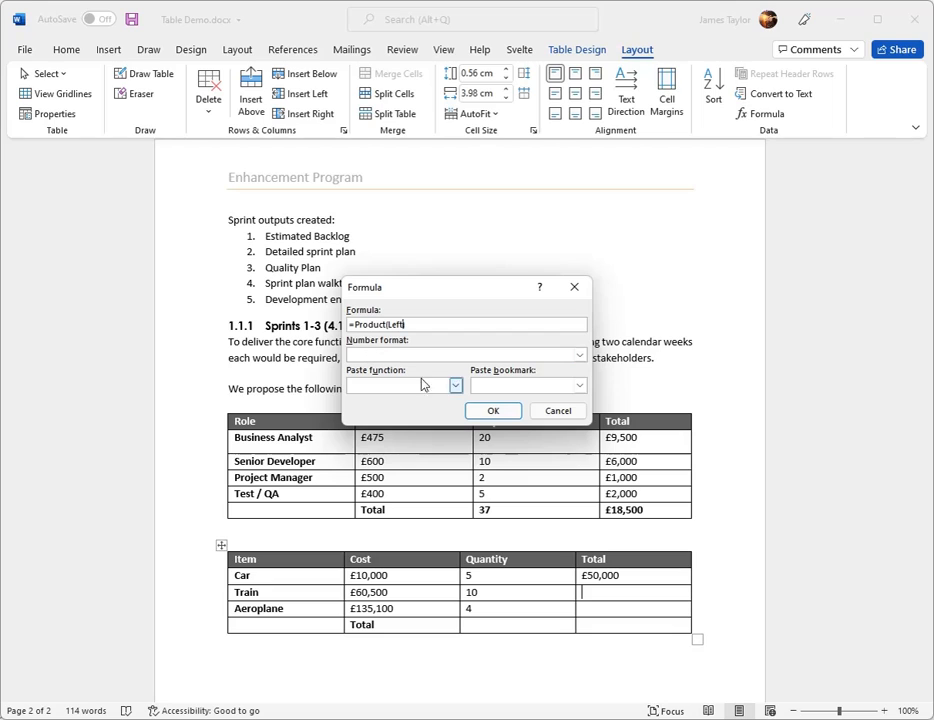
left_click(490, 410)
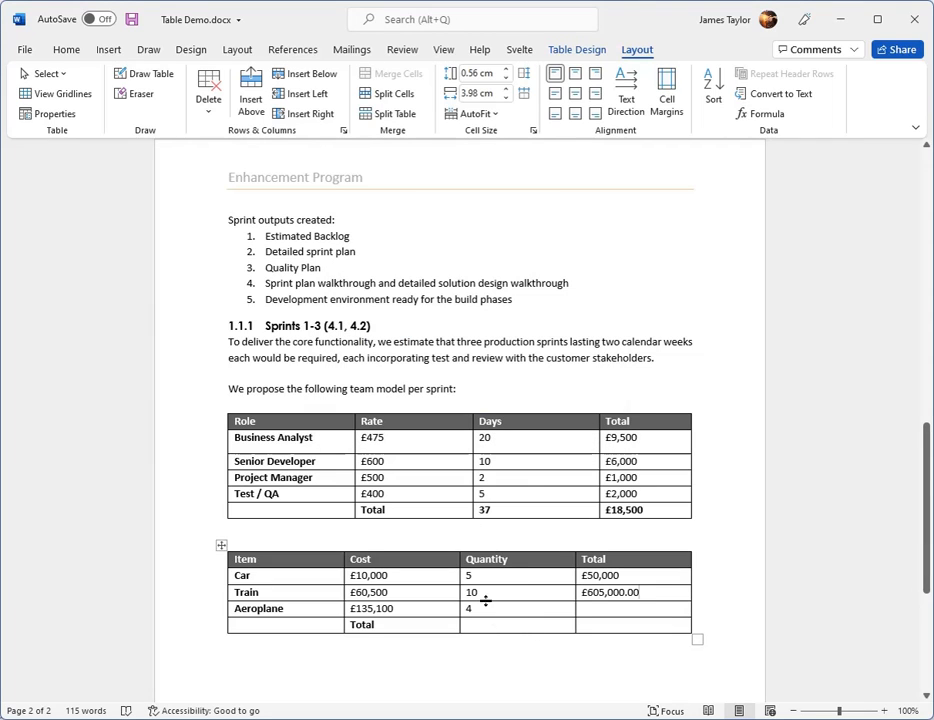
Step: Edit the Train row's Total formula field to use the number format £#,###
right_click(611, 592)
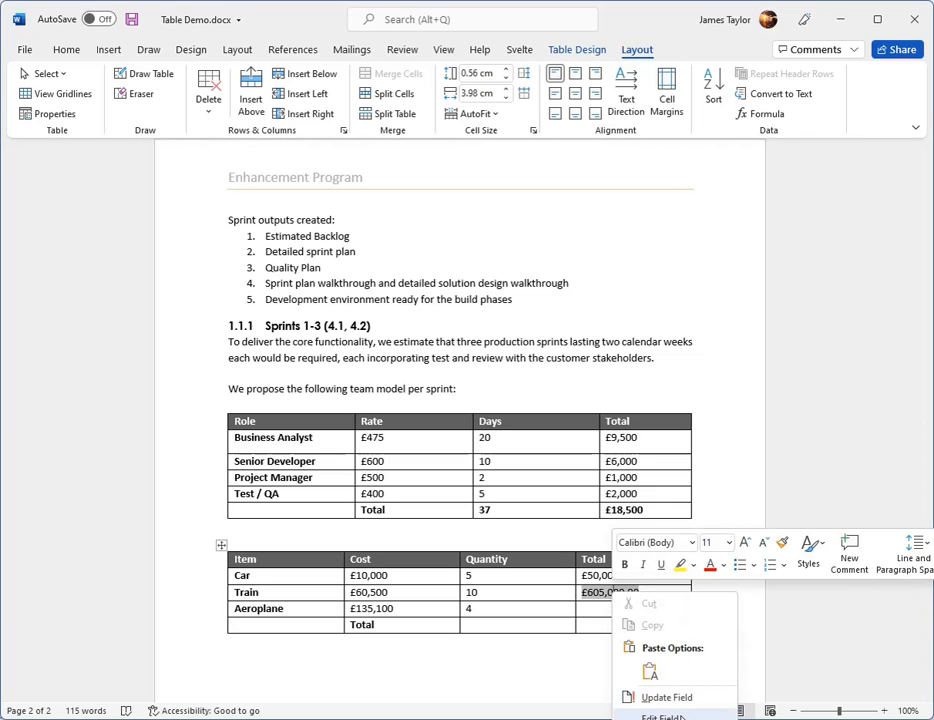
left_click(663, 717)
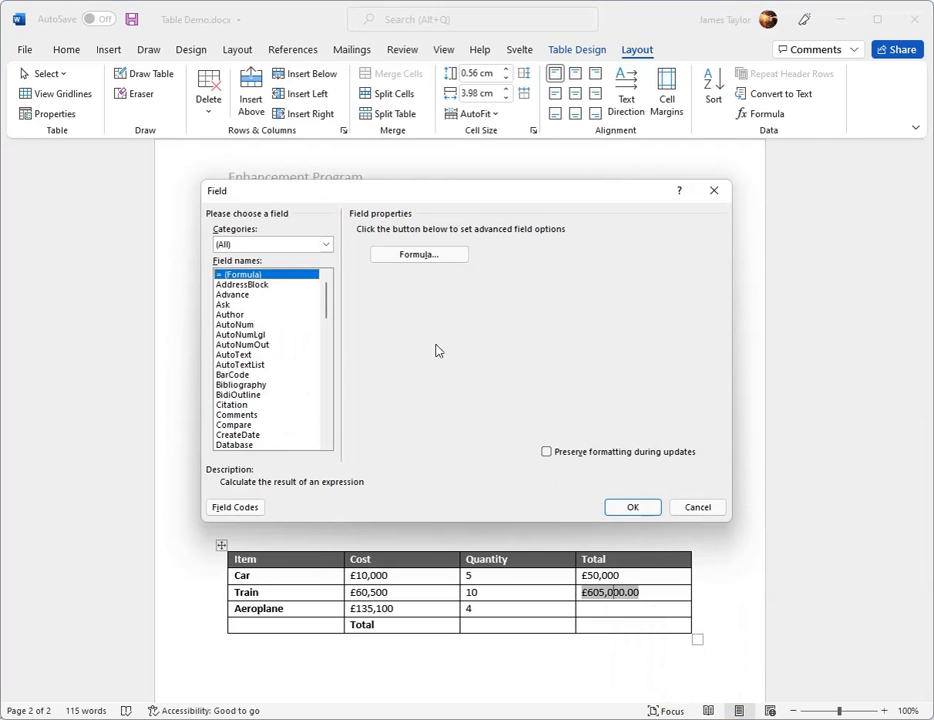
left_click(385, 259)
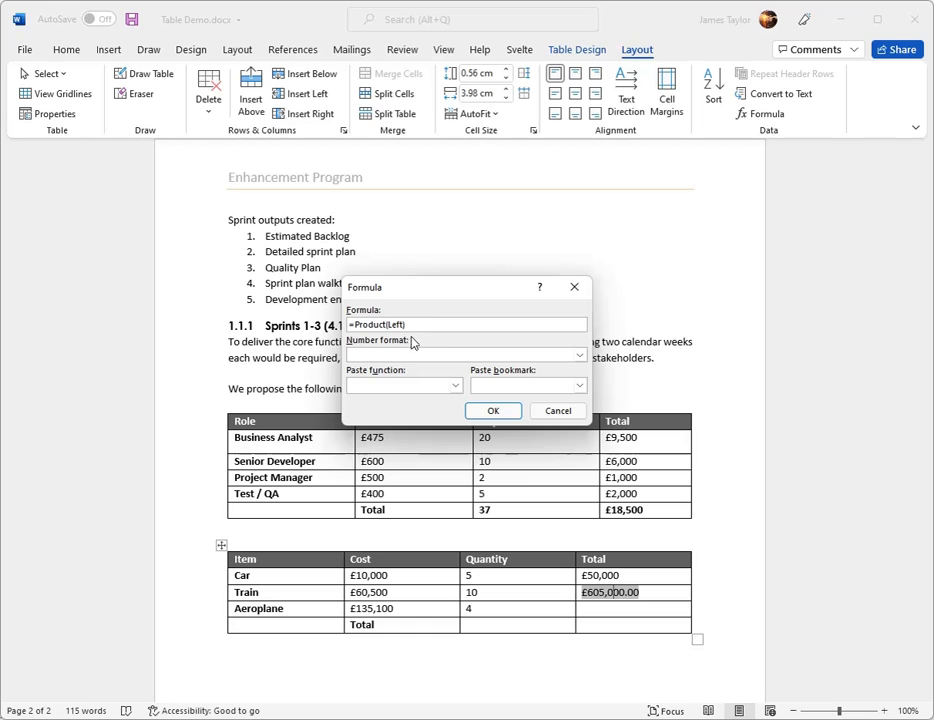
left_click(398, 354)
type("£#,###")
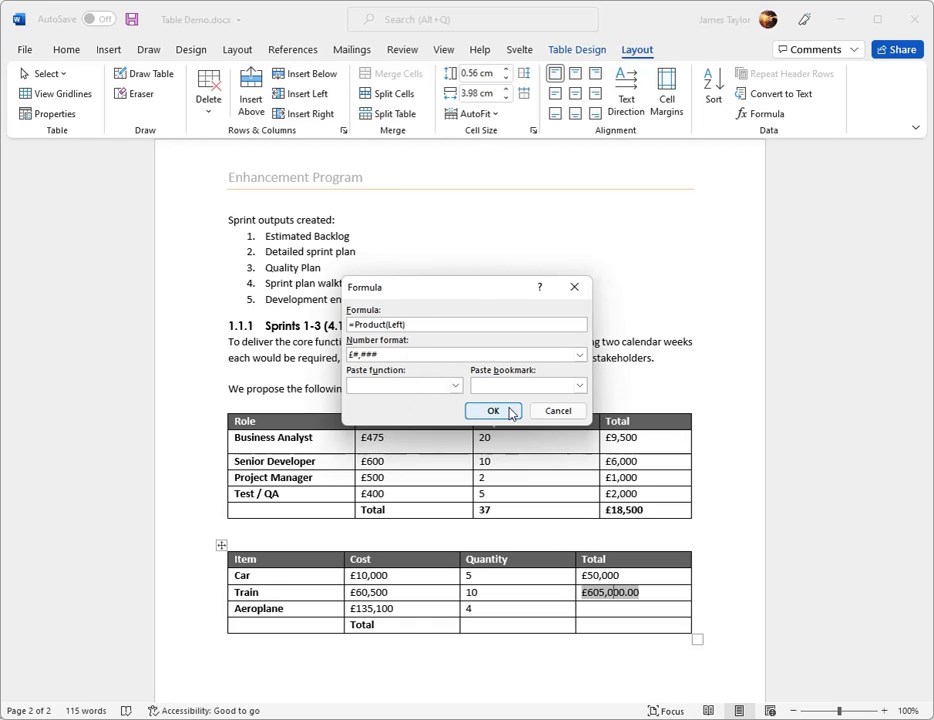
left_click(509, 413)
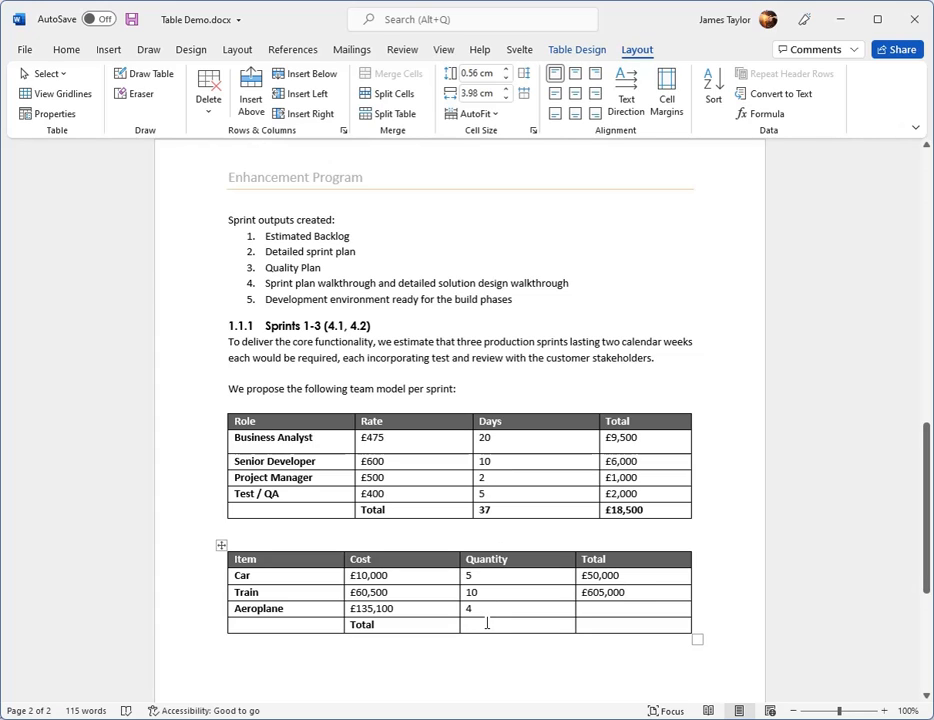
Step: Insert the formula =SUM(ABOVE) in the bottom Quantity cell of the item table
left_click(768, 114)
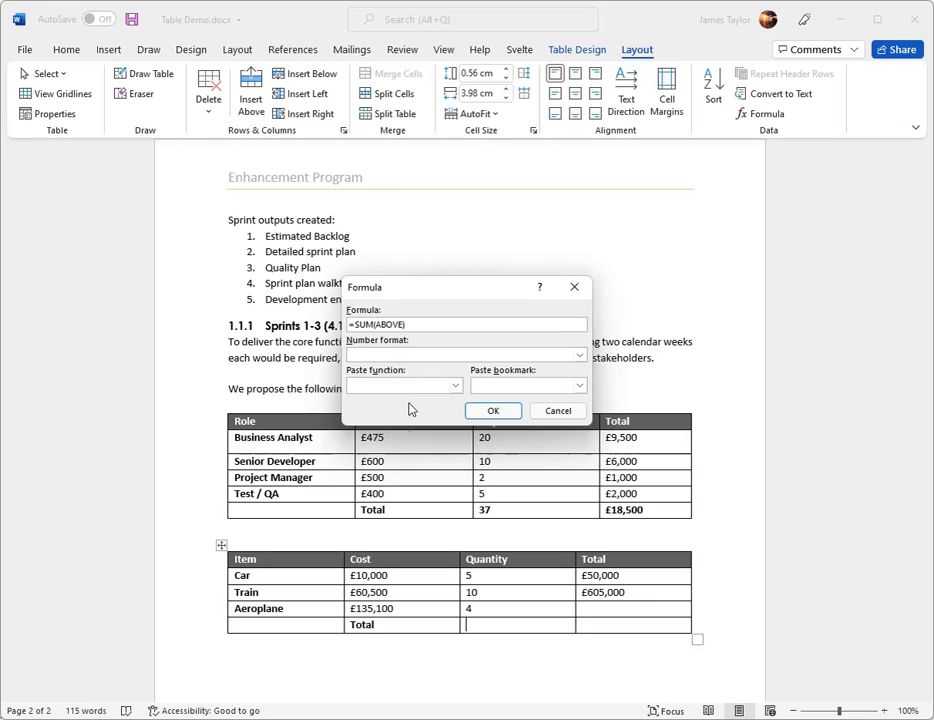
left_click(489, 416)
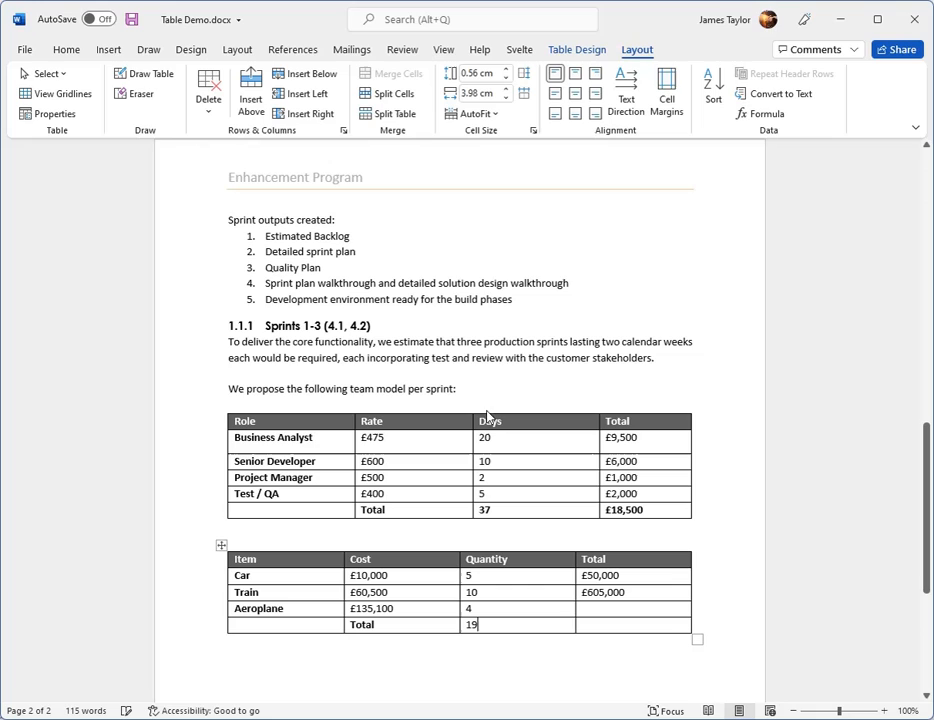
Step: Insert the formula =SUM(Above) with number format £#,### in the bottom Total cell of the item table
left_click(592, 620)
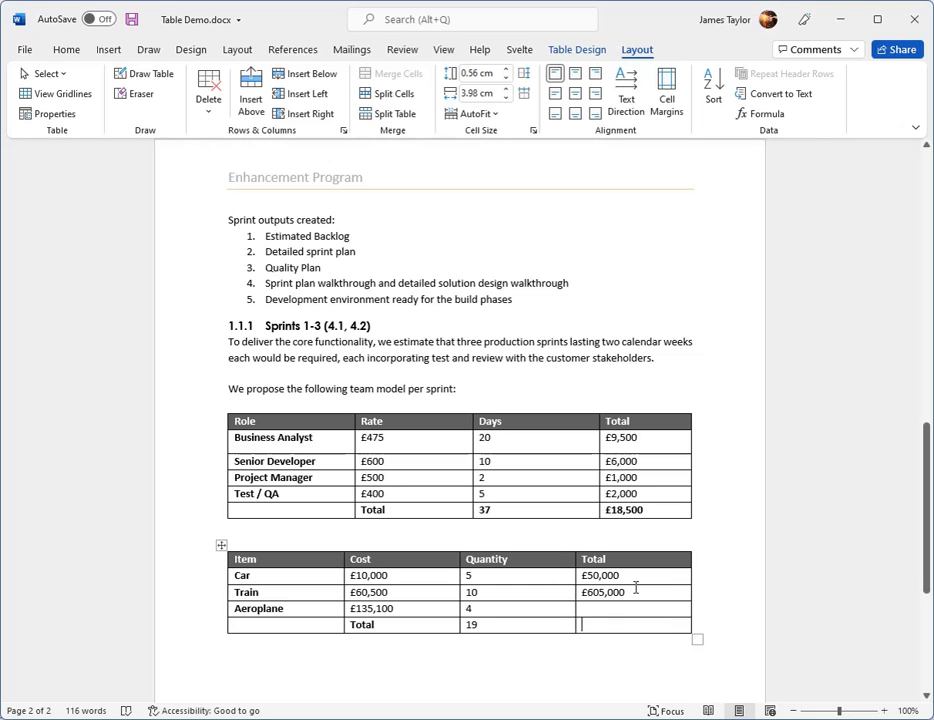
left_click(765, 115)
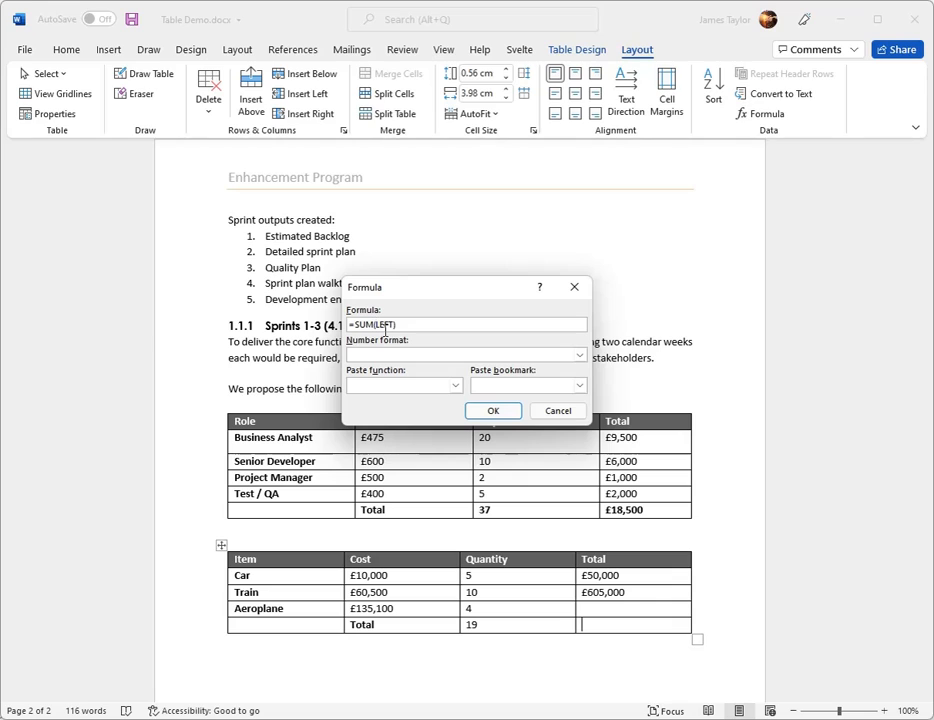
key("Delete")
key("Delete")
key("Delete")
key("Delete")
type("Above")
left_click(390, 354)
type("£#,###")
left_click(491, 411)
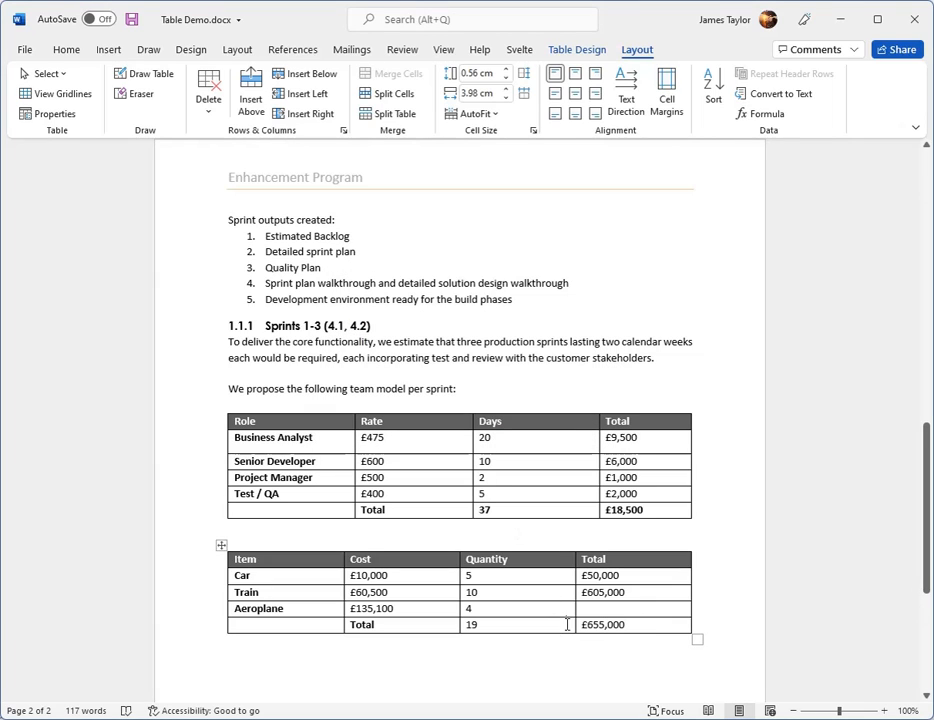